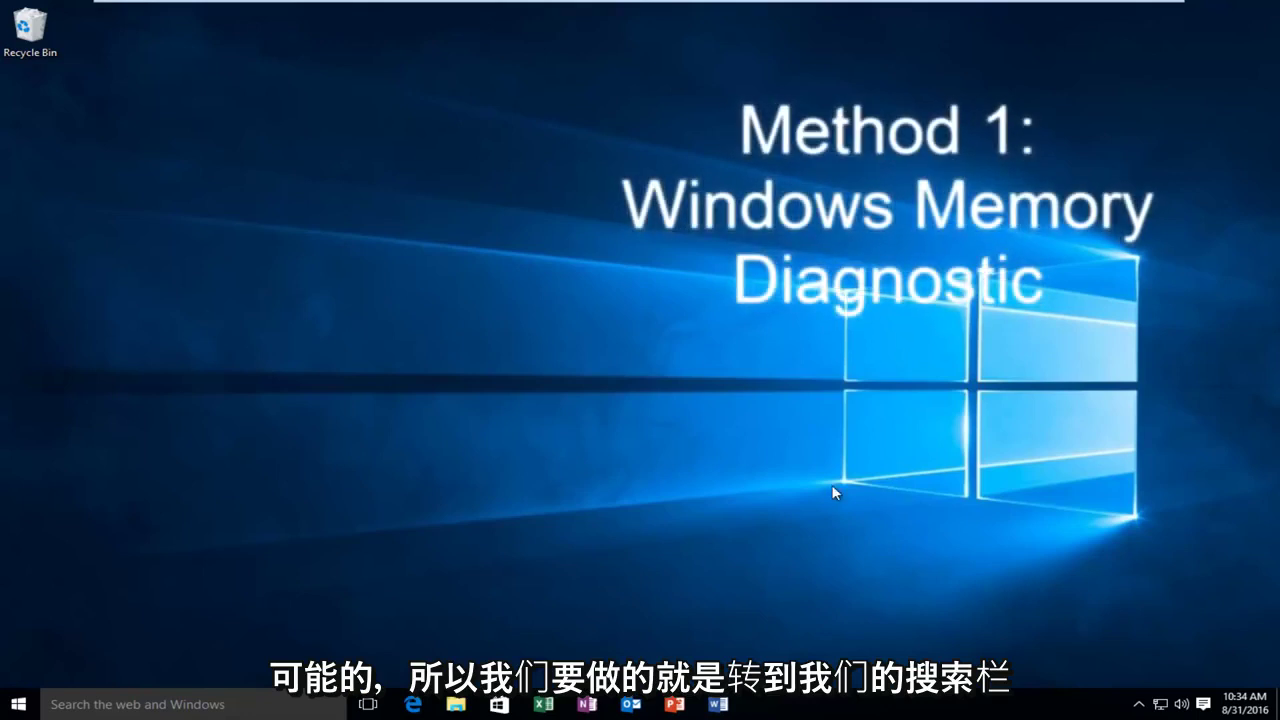
# Search Windows for "memory dia" to find Windows Memory Diagnostic.
pyautogui.click(158, 704)
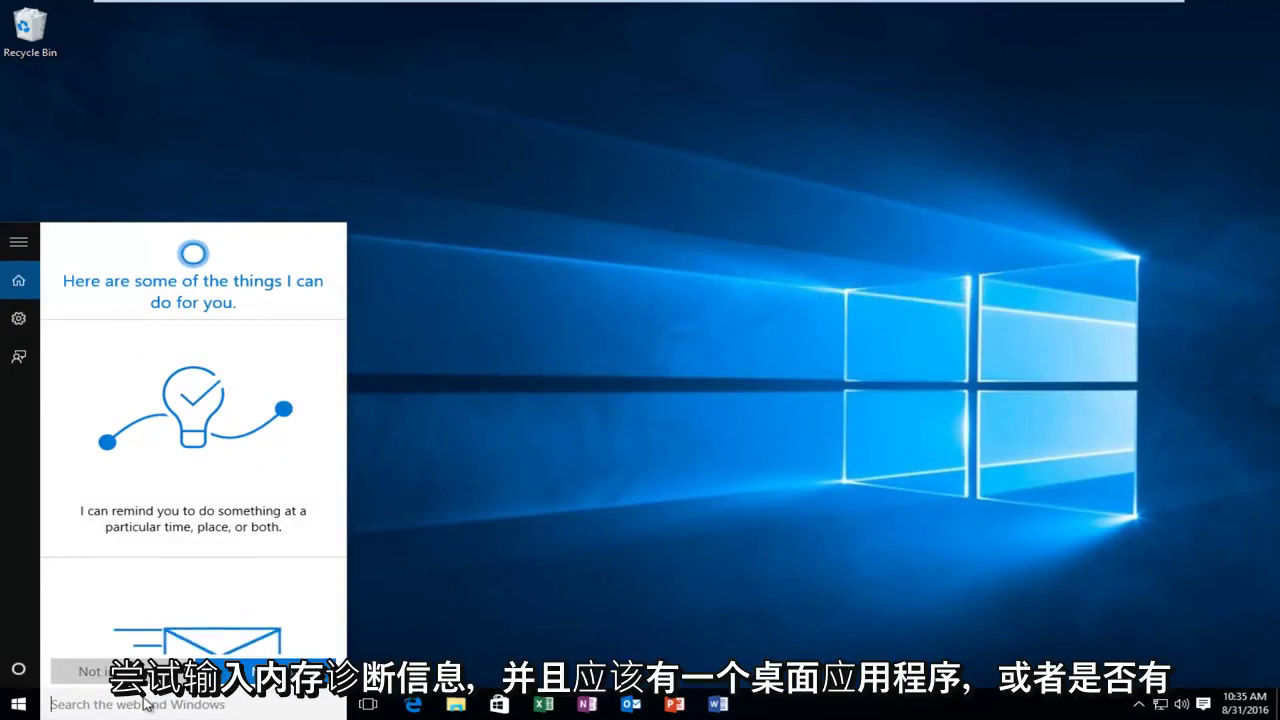
pyautogui.write('memory dia')
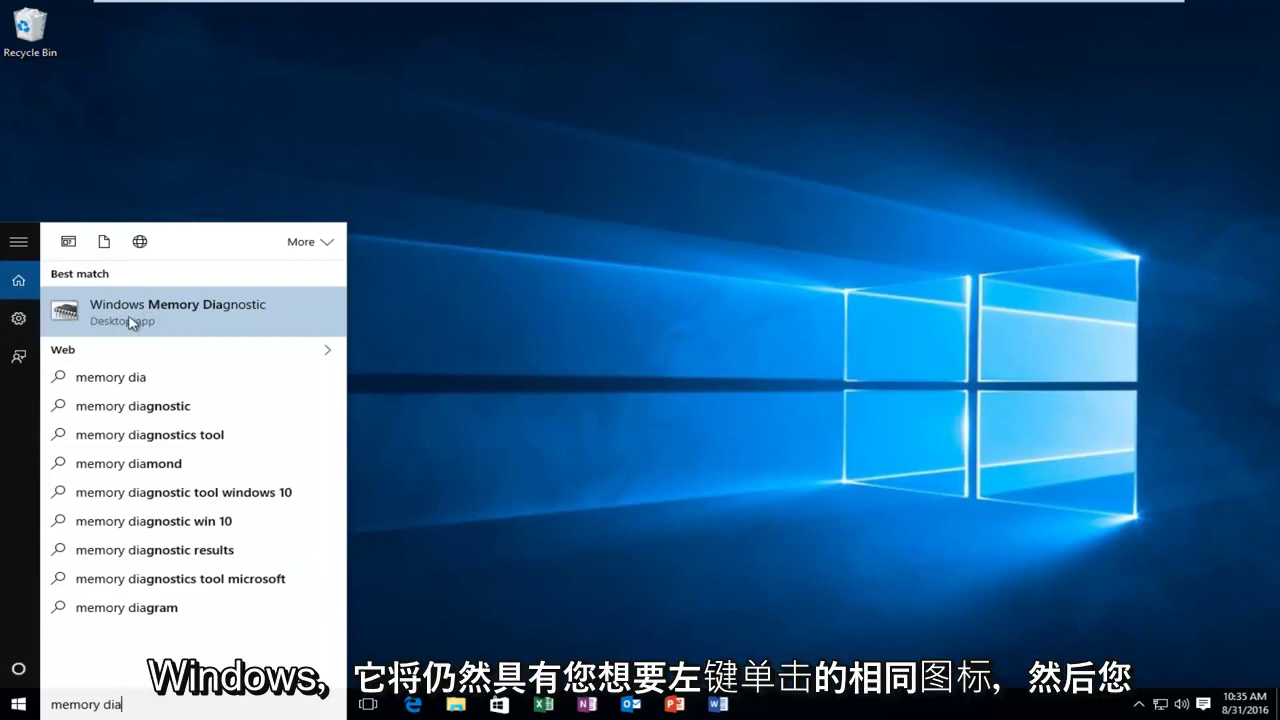
# Launch Windows Memory Diagnostic and choose to restart now and check for problems.
pyautogui.click(141, 320)
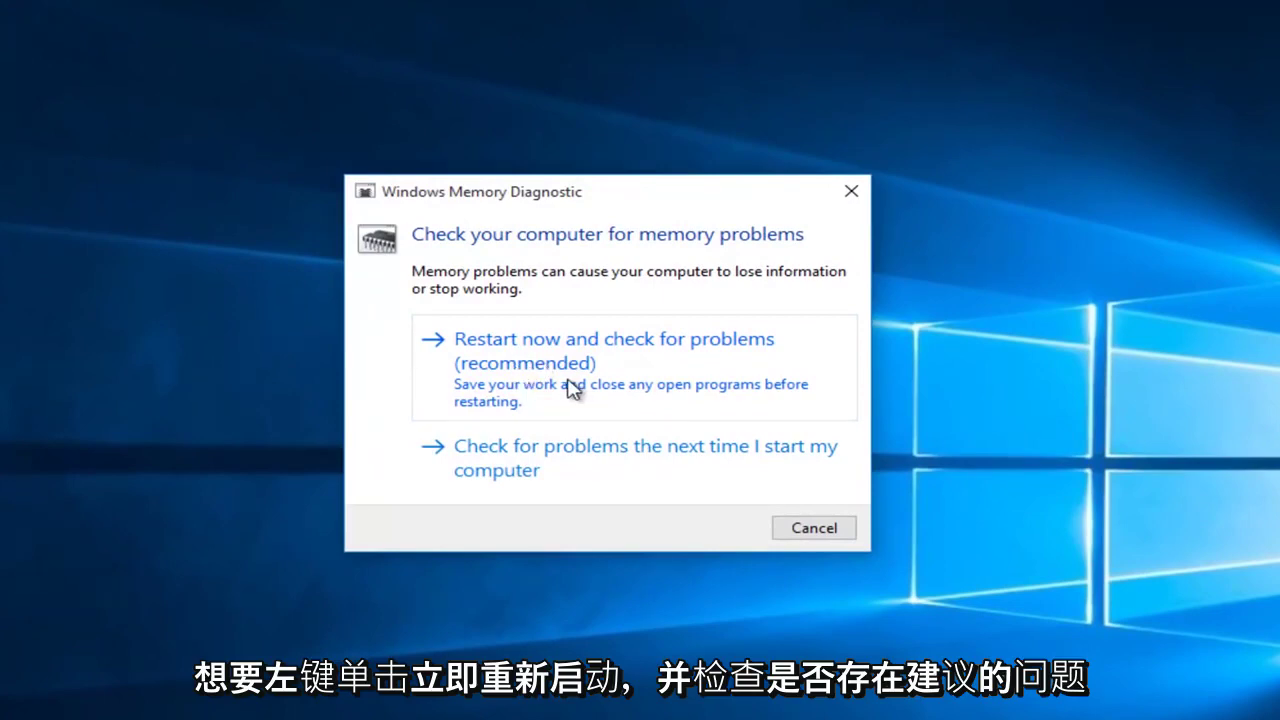
pyautogui.click(568, 380)
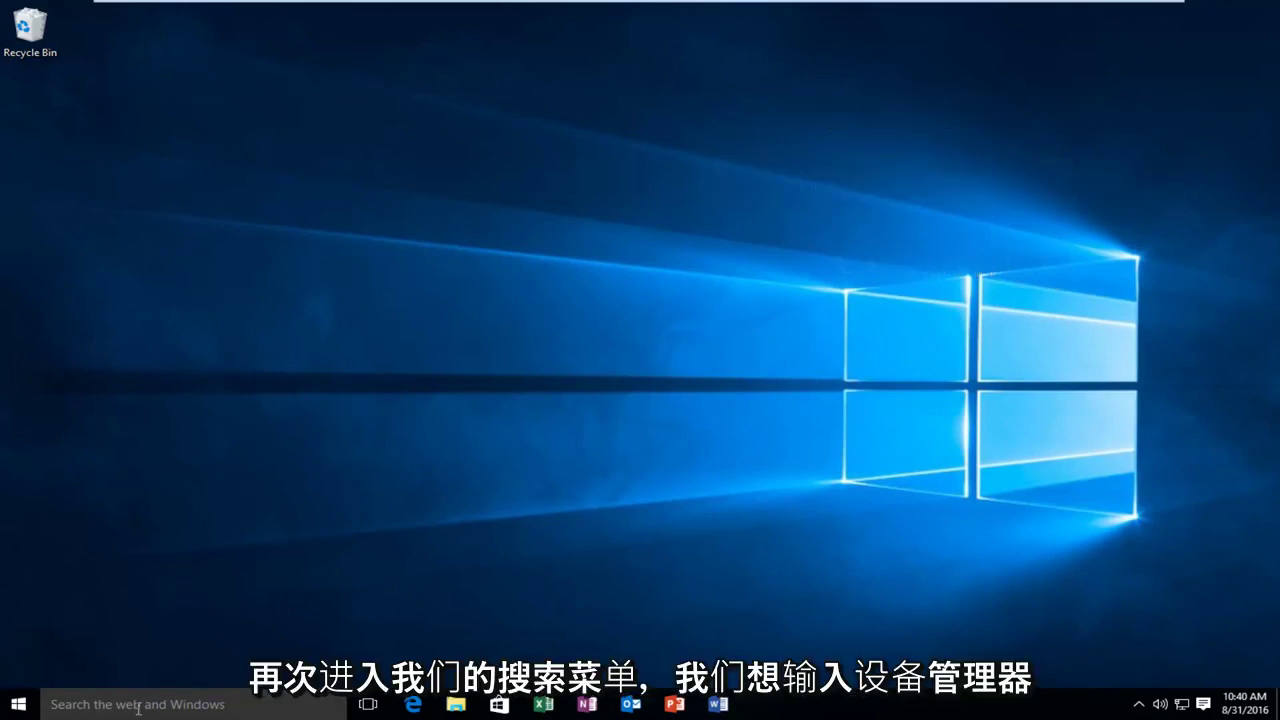
# Open Device Manager and select the VMware Virtual SCSI disk under Disk drives.
pyautogui.click(138, 704)
pyautogui.write('device manager')
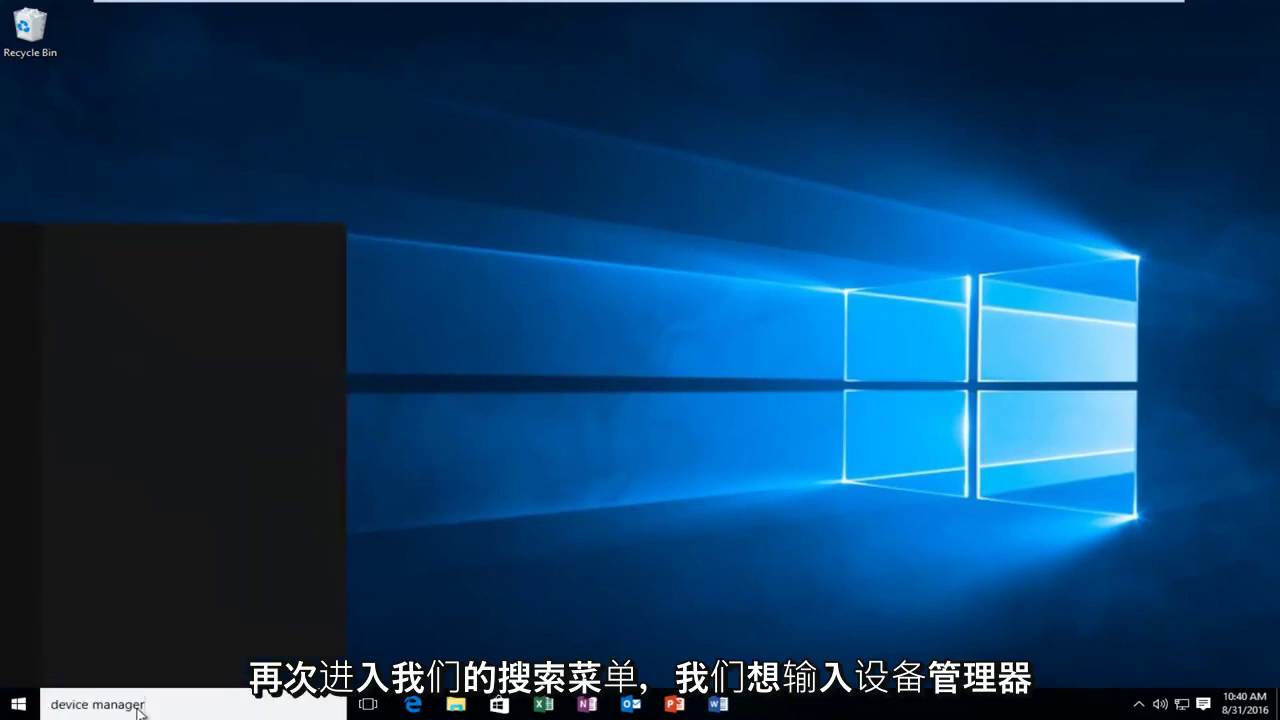
pyautogui.press('Return')
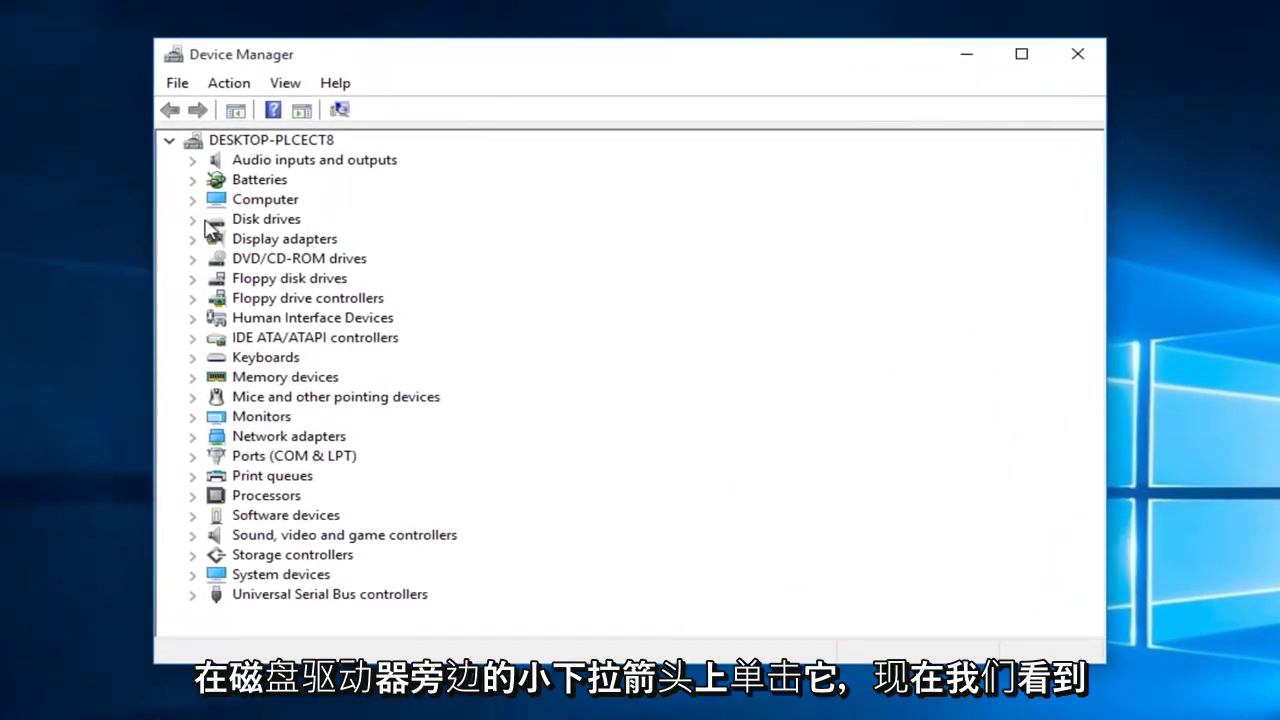
pyautogui.click(194, 220)
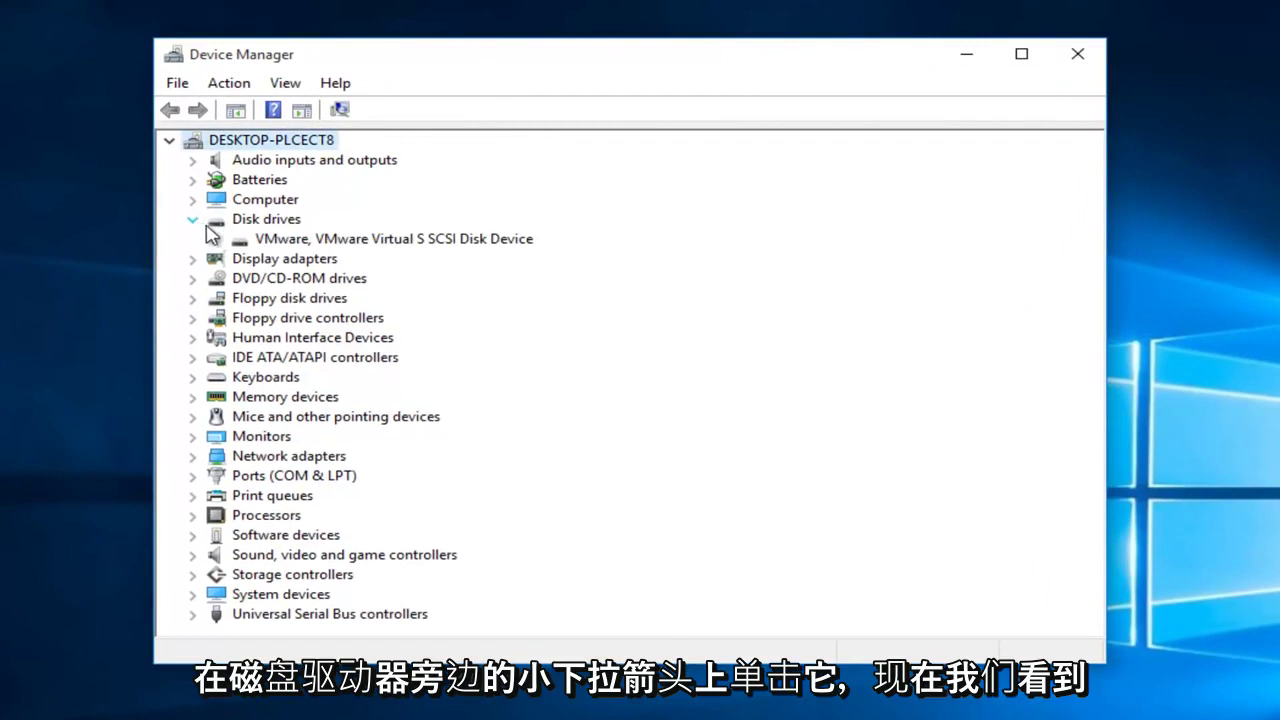
pyautogui.click(274, 243)
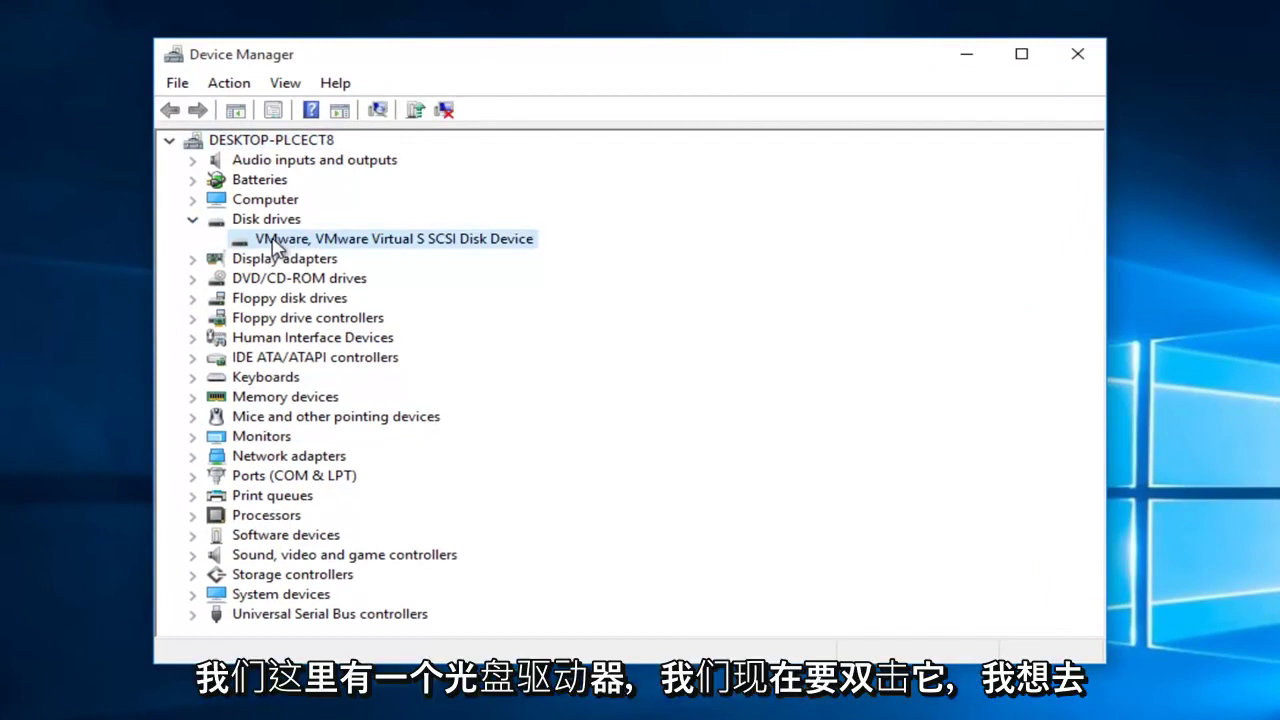
# Set the VMware disk's removal policy to Quick removal and accept the immediate restart.
pyautogui.doubleClick(276, 242)
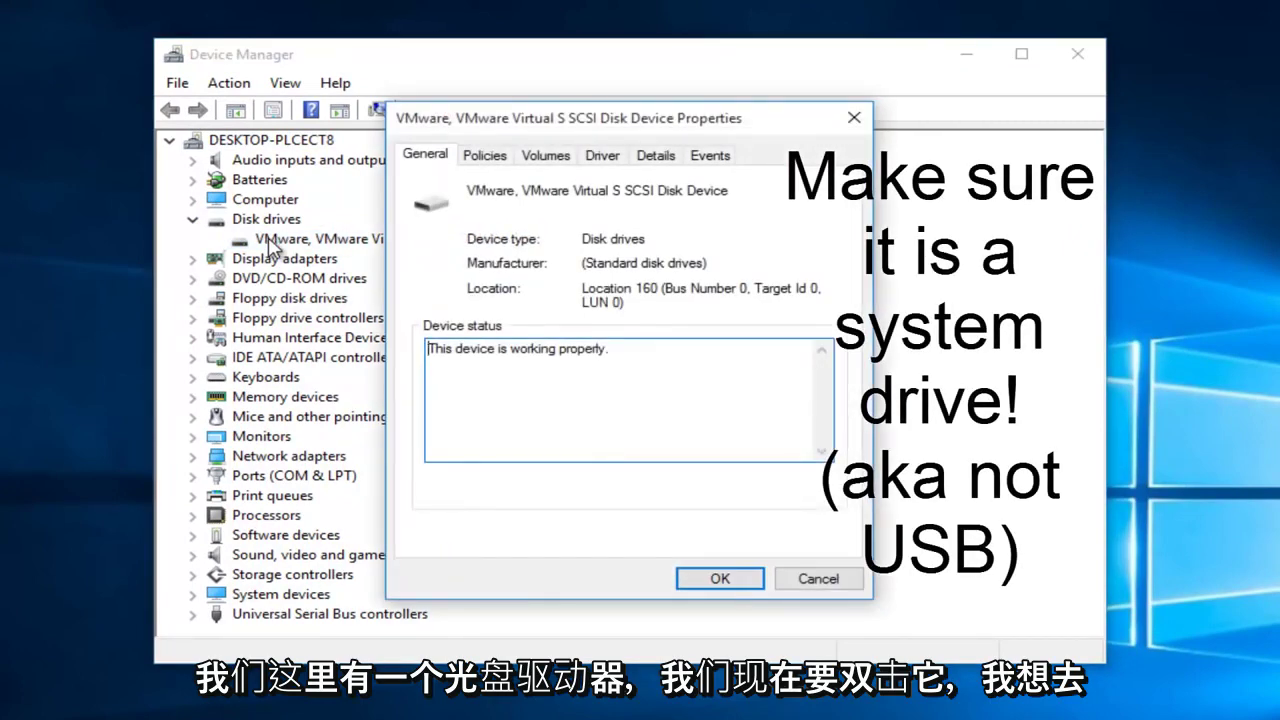
pyautogui.click(479, 158)
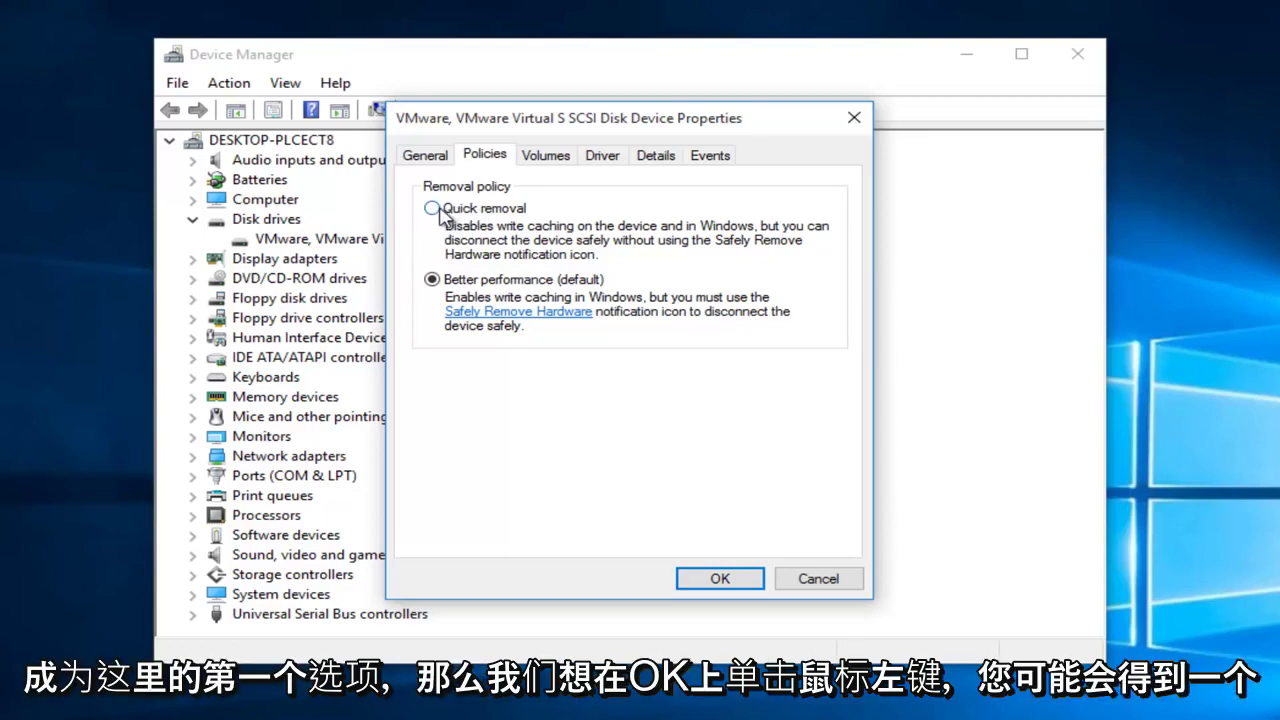
pyautogui.click(440, 210)
pyautogui.click(707, 579)
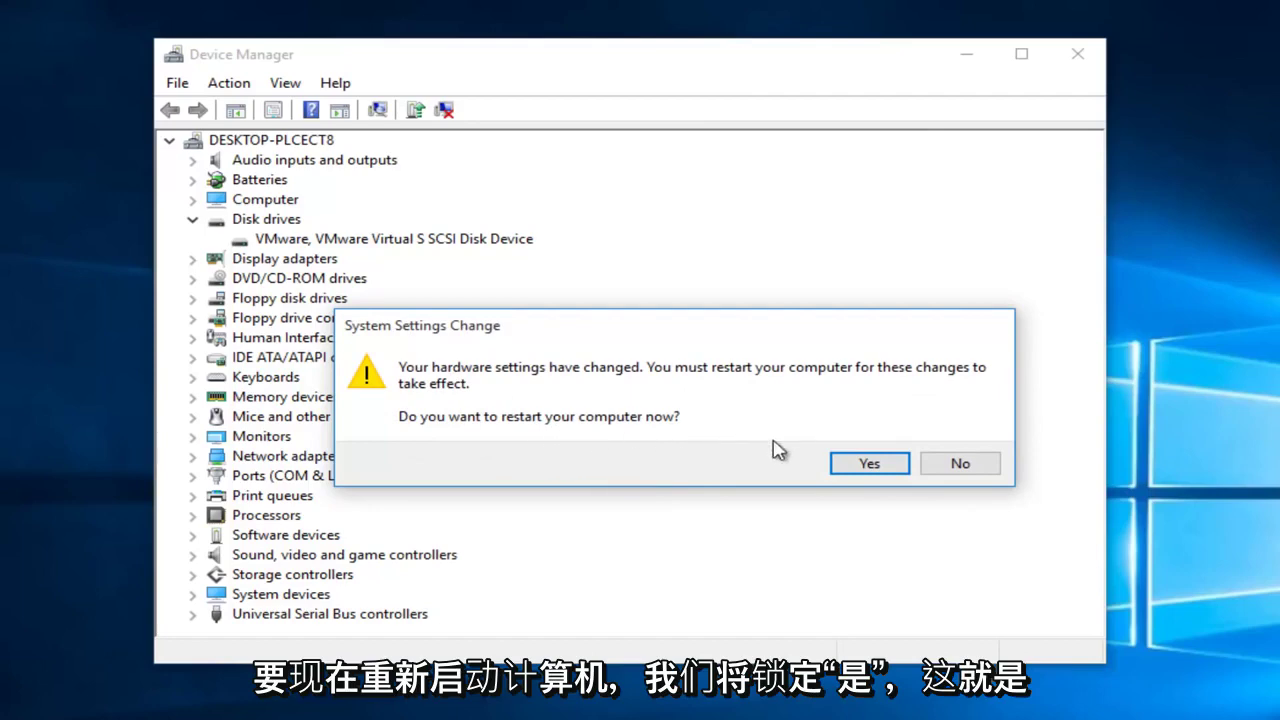
pyautogui.click(848, 468)
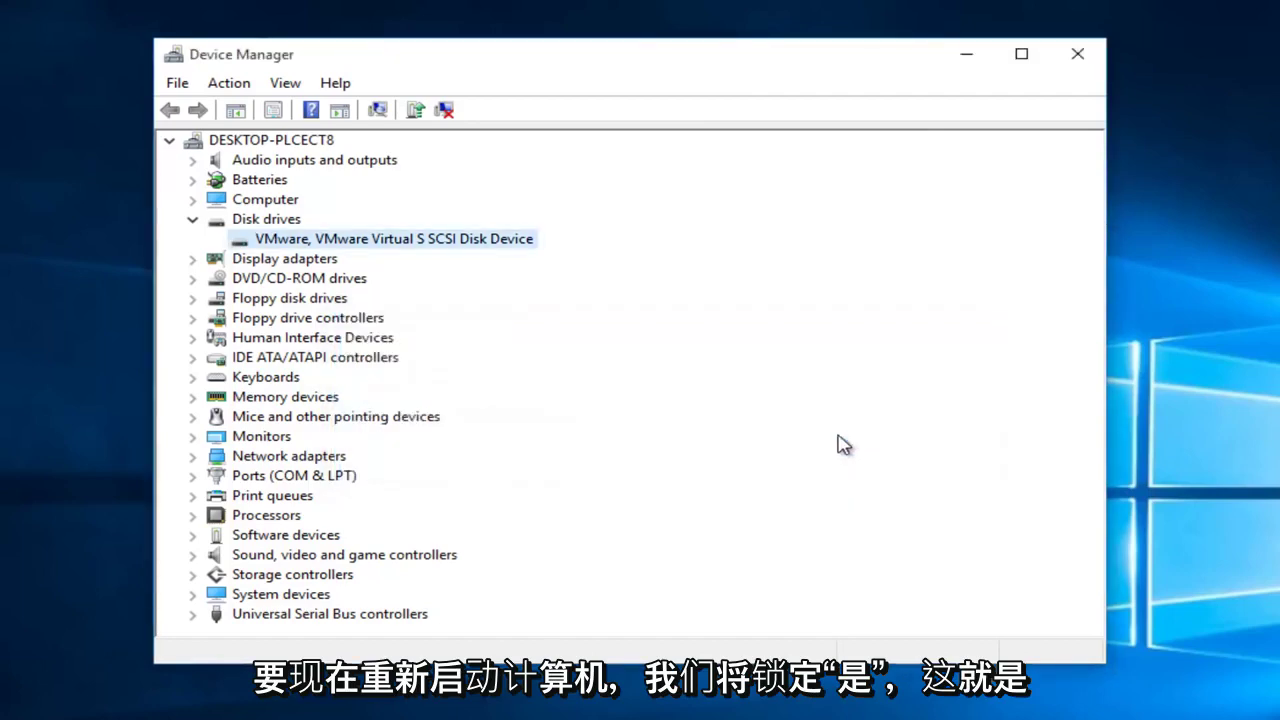